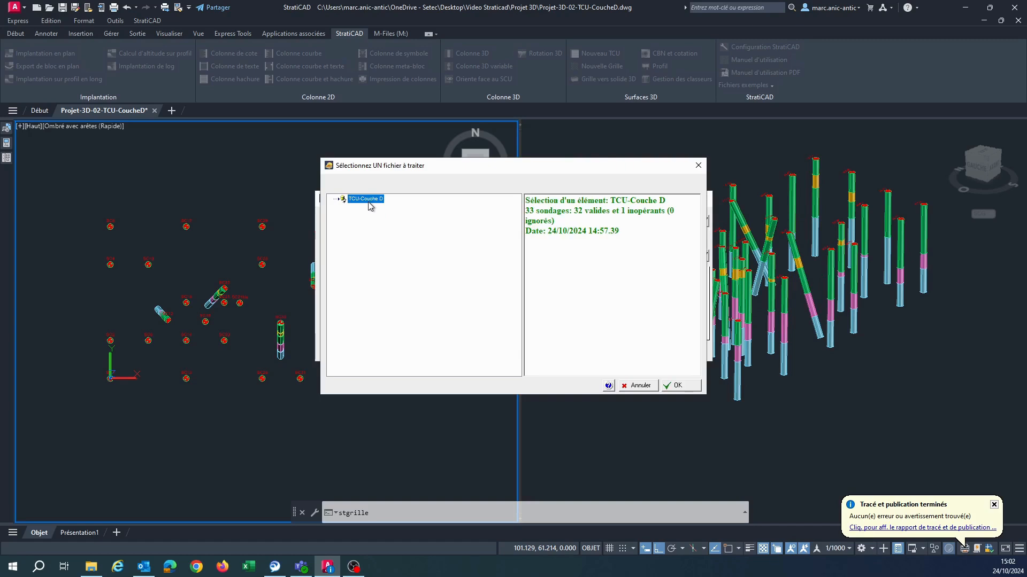
# Step: Base the new grid on TCU-Couche D, using X sondage, Y sondage and Z toit as its coordinates
pyautogui.click(678, 386)
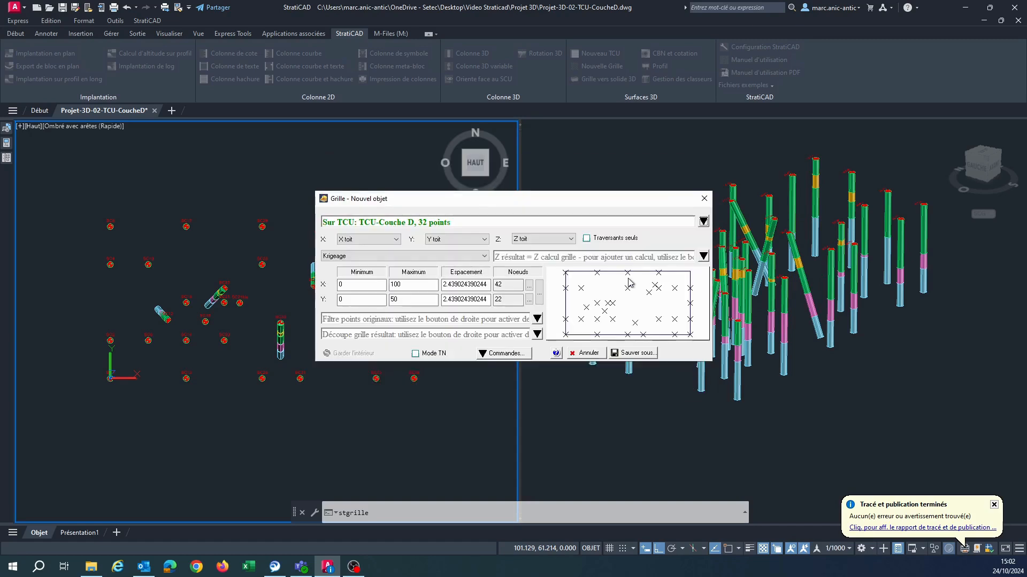
pyautogui.click(368, 239)
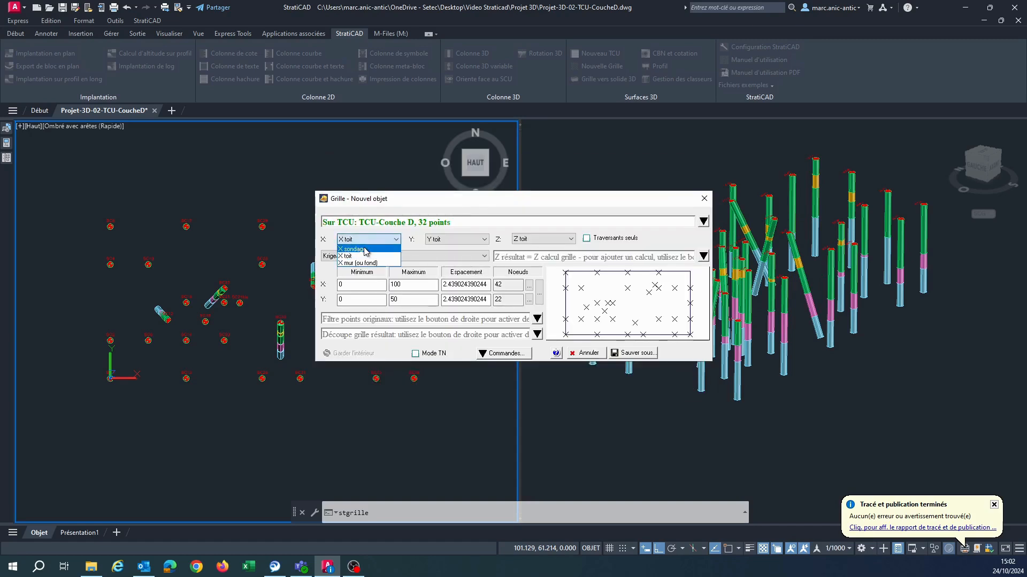
pyautogui.click(354, 249)
pyautogui.click(456, 241)
pyautogui.click(444, 249)
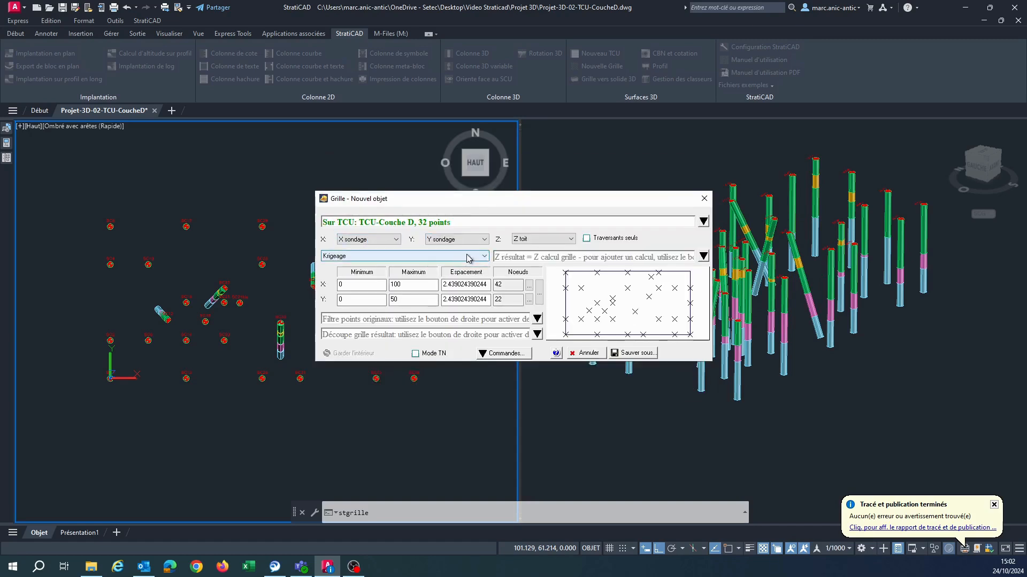
pyautogui.click(543, 241)
pyautogui.click(540, 255)
# Step: Set the grid spacing to 2.5 in both X and Y
pyautogui.doubleClick(475, 285)
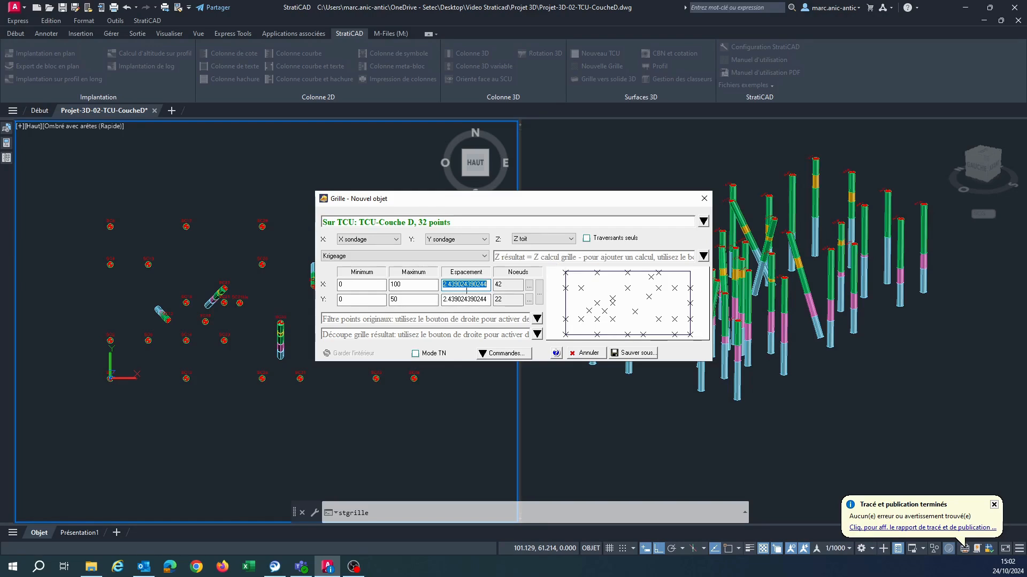
pyautogui.write('2.5')
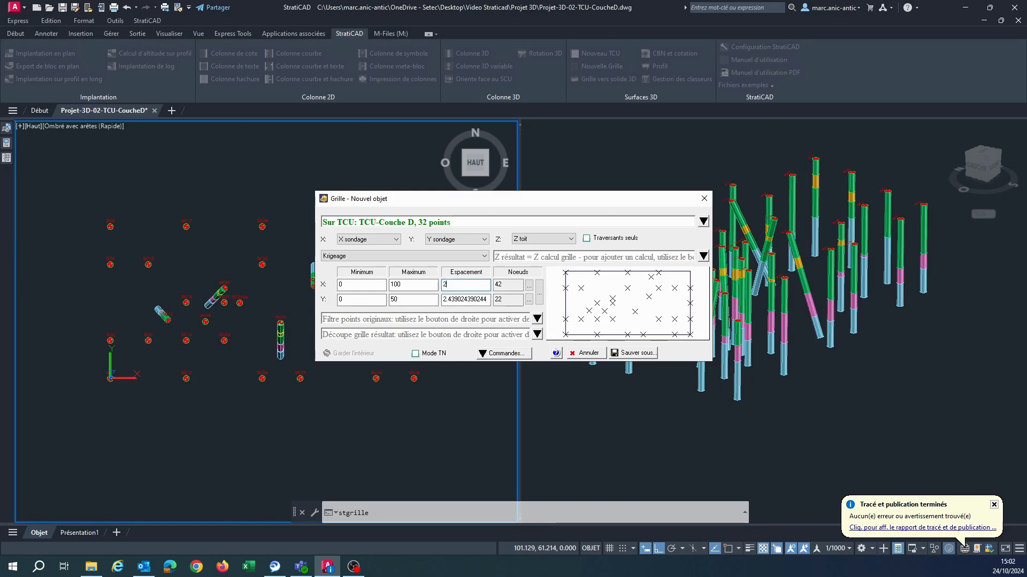
pyautogui.doubleClick(467, 300)
pyautogui.write('2.5')
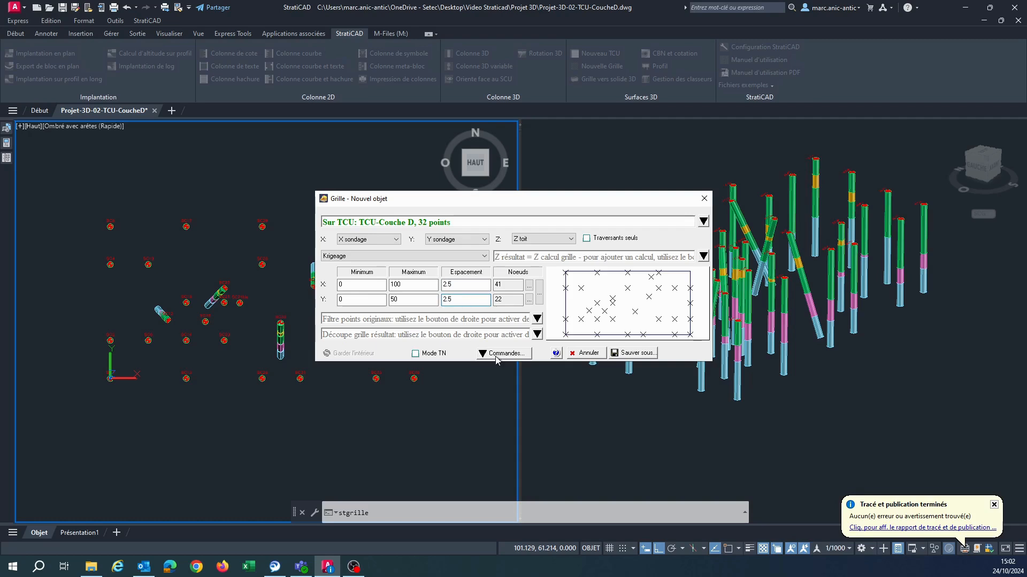
pyautogui.click(475, 289)
# Step: Calculate the grid and create a folder named COUCHE D to store it
pyautogui.click(628, 354)
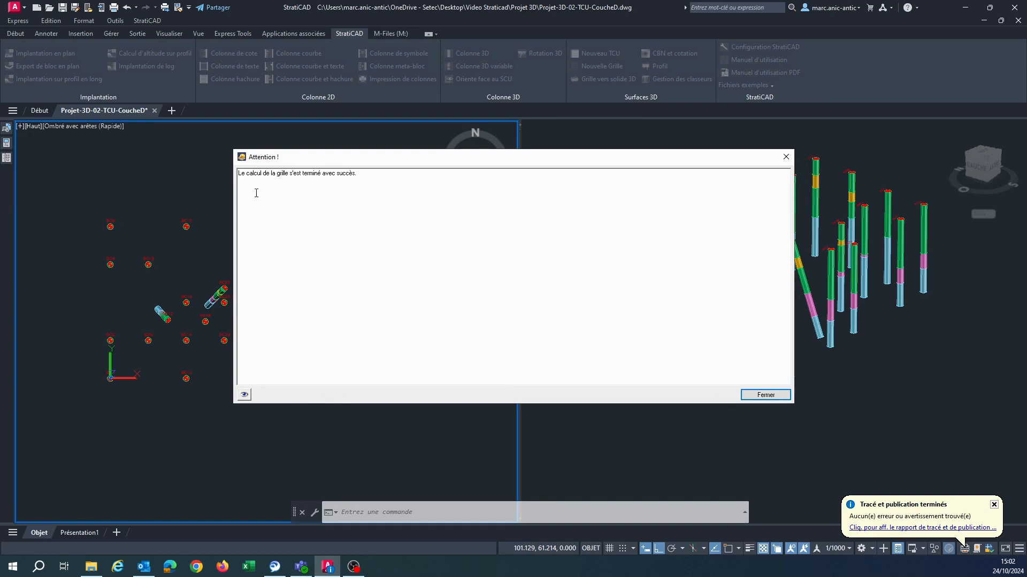
pyautogui.click(753, 395)
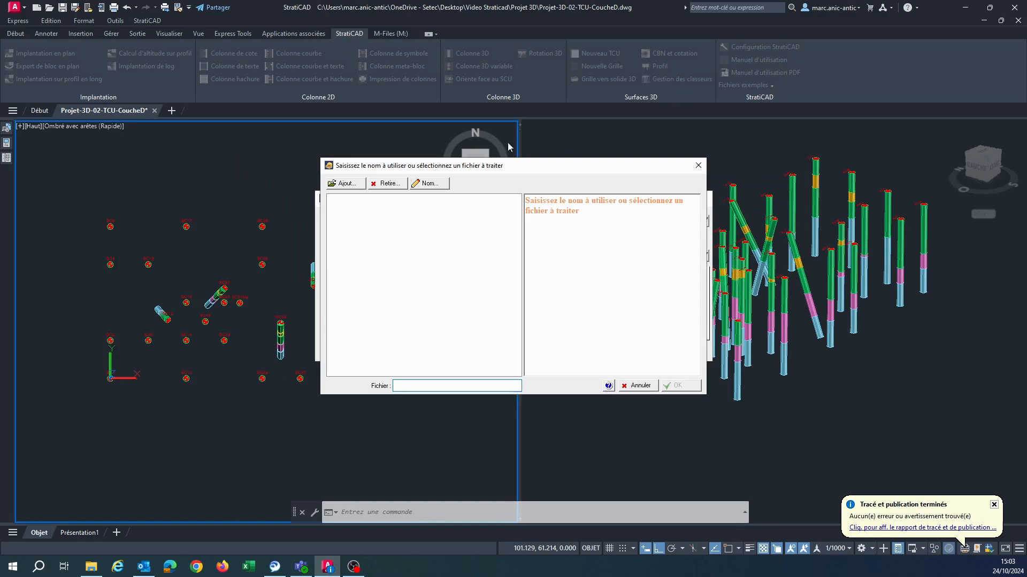
pyautogui.click(346, 184)
pyautogui.write('COUCHE D')
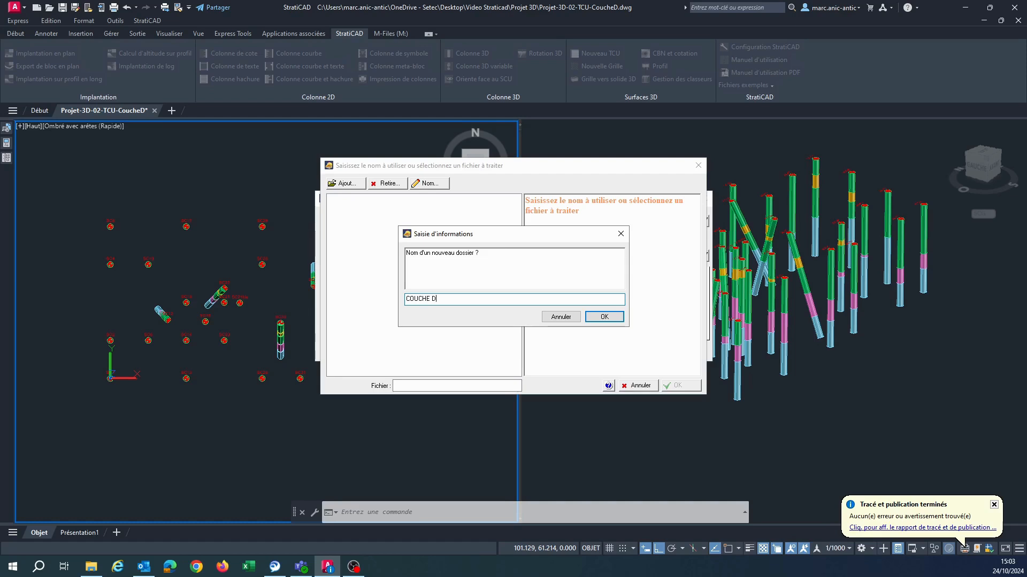
pyautogui.click(602, 317)
# Step: Save the grid in the COUCHE D folder as Couche D-Toit
pyautogui.click(360, 199)
pyautogui.click(423, 386)
pyautogui.write('Cou')
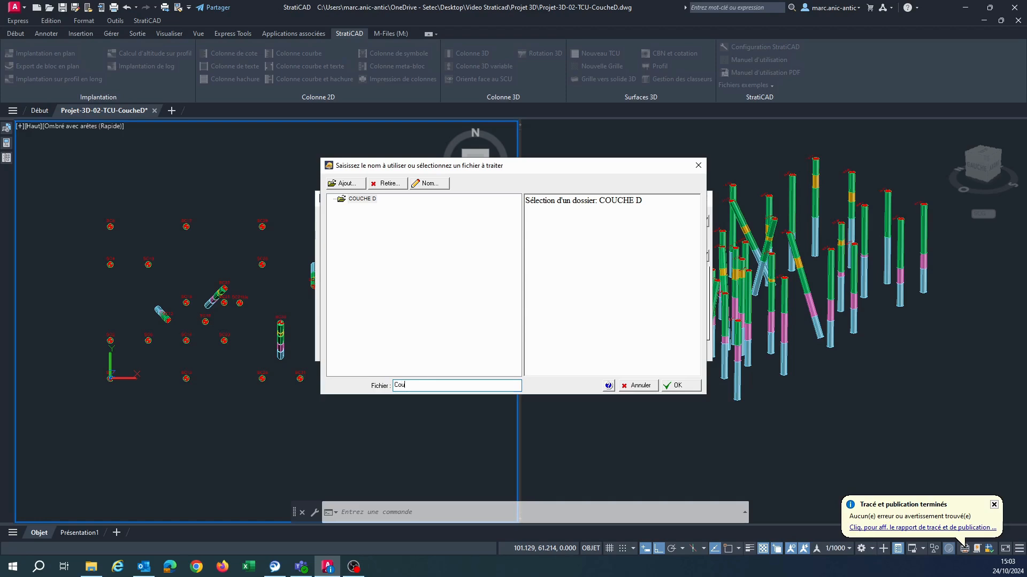
pyautogui.write('che D-Toit')
pyautogui.click(678, 386)
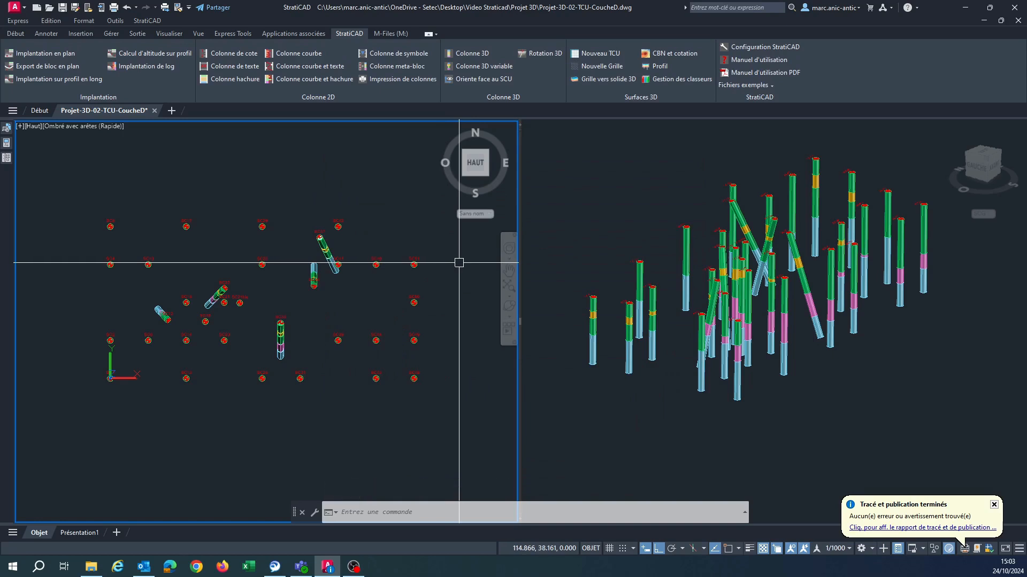
# Step: Start the CBN contour command and choose Couche D-Toit from the COUCHE D folder as the terrain grid
pyautogui.click(661, 57)
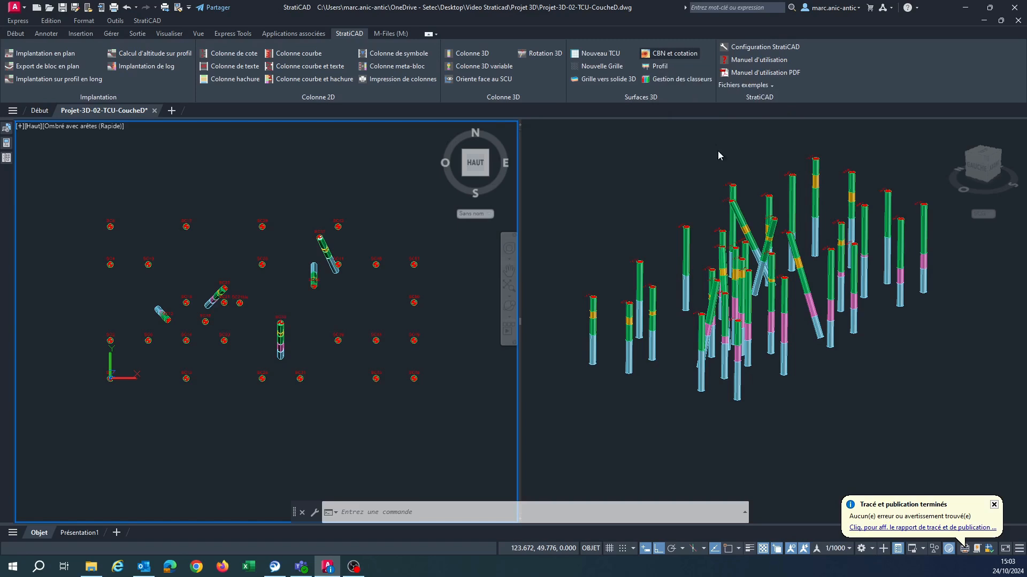
pyautogui.click(666, 216)
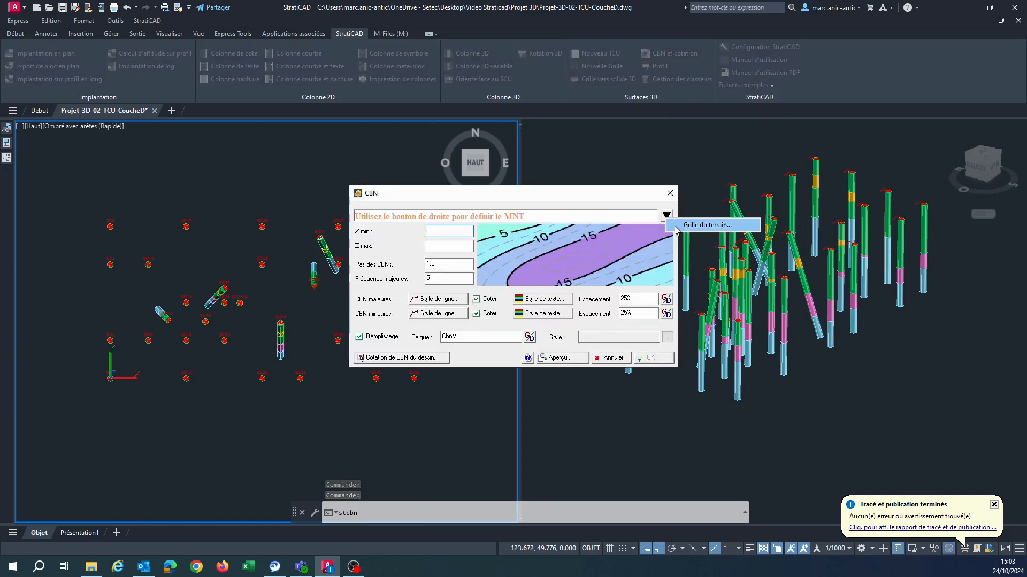
pyautogui.click(676, 227)
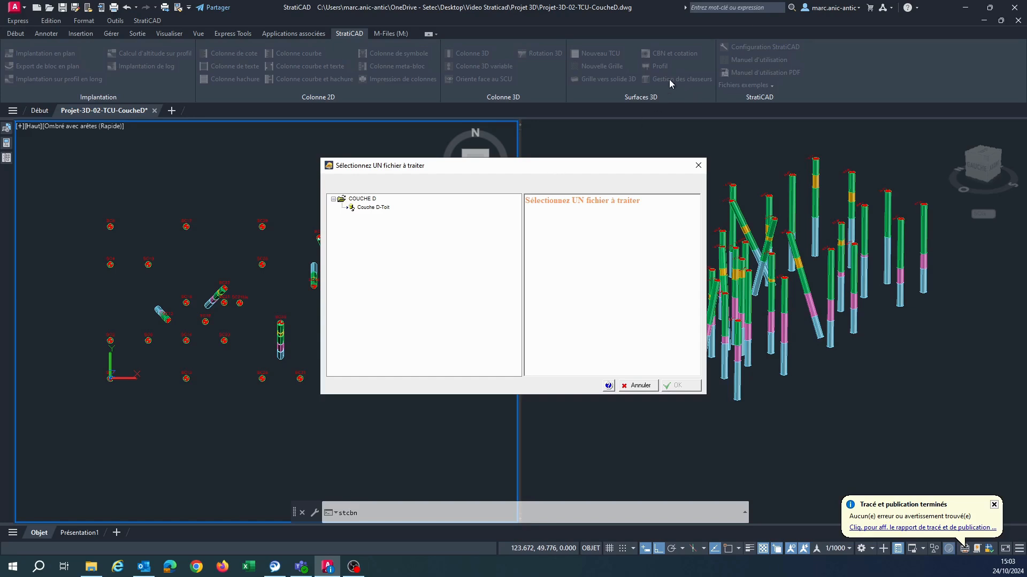
pyautogui.click(380, 210)
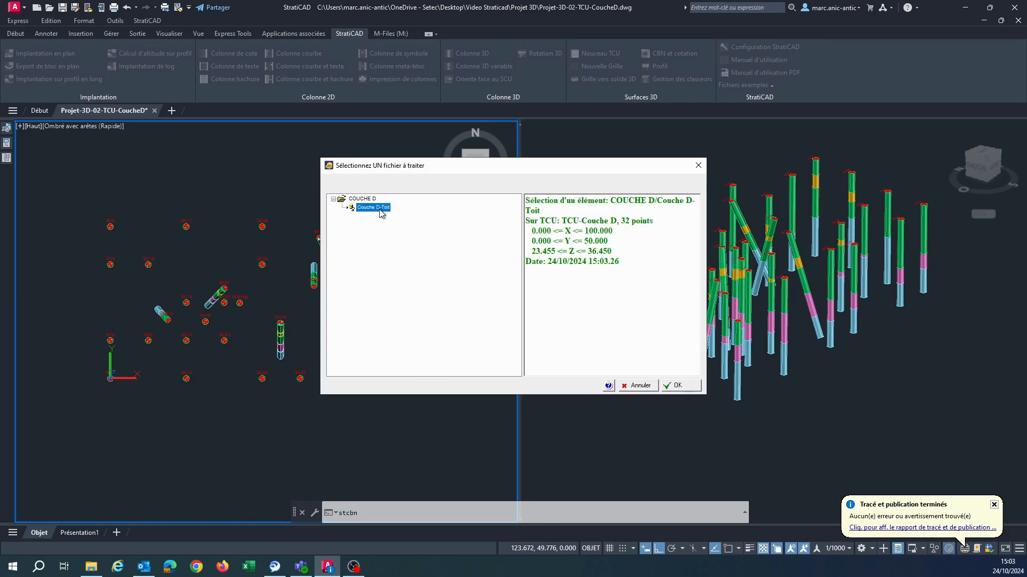
pyautogui.click(683, 386)
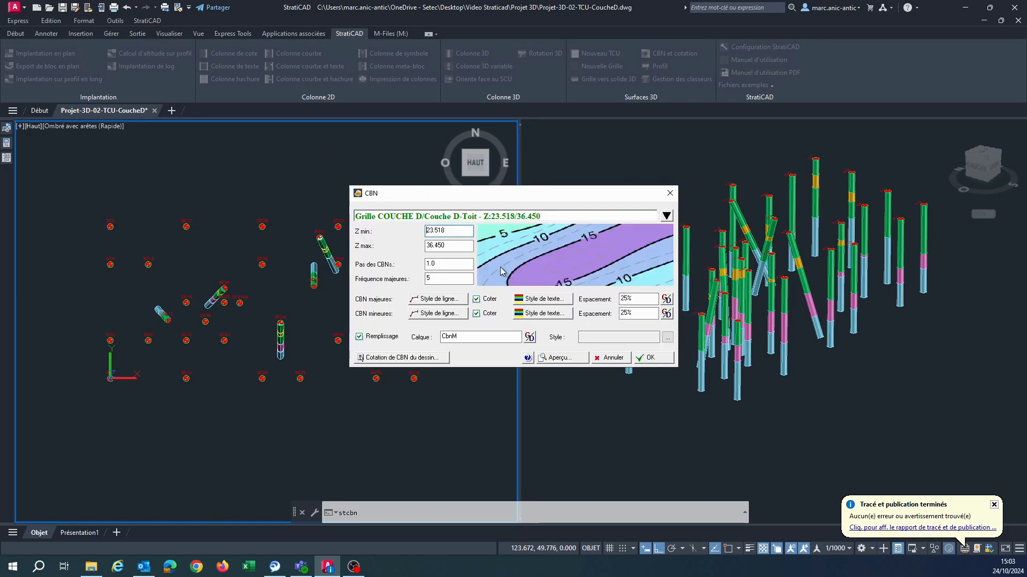
# Step: Set the contour elevation range to Z min 23 and Z max 37
pyautogui.doubleClick(453, 230)
pyautogui.write('23')
pyautogui.doubleClick(455, 246)
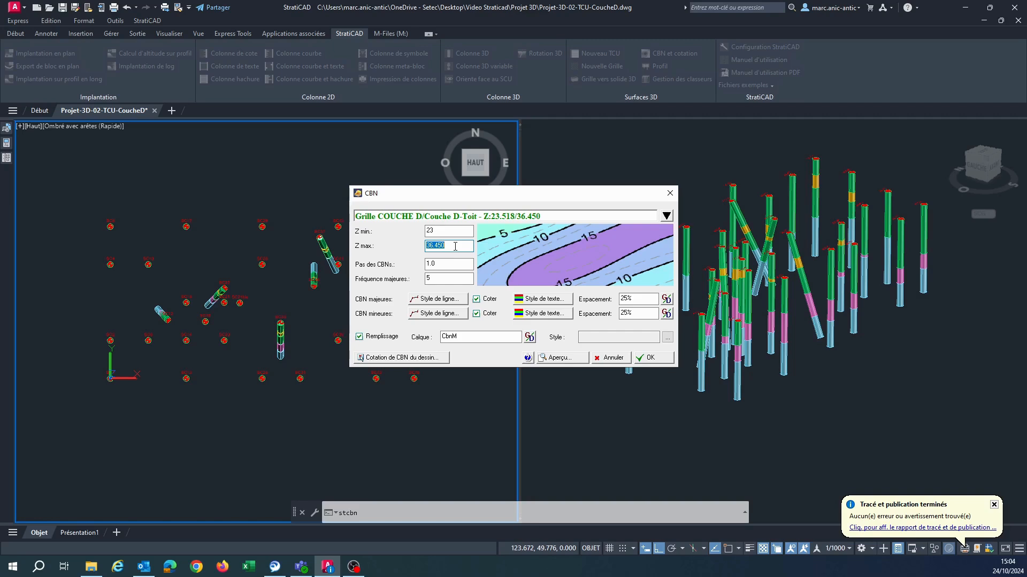
pyautogui.write('37')
pyautogui.press('Tab')
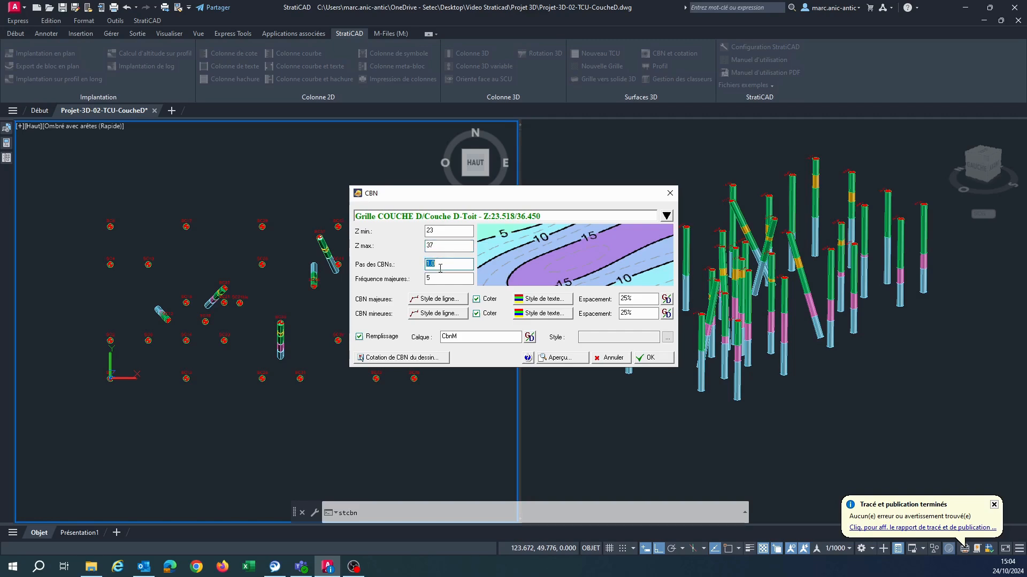
# Step: Set the contour interval to 0.5 and the major contour frequency to 2
pyautogui.write('0.5')
pyautogui.click(436, 277)
pyautogui.doubleClick(436, 278)
pyautogui.write('2')
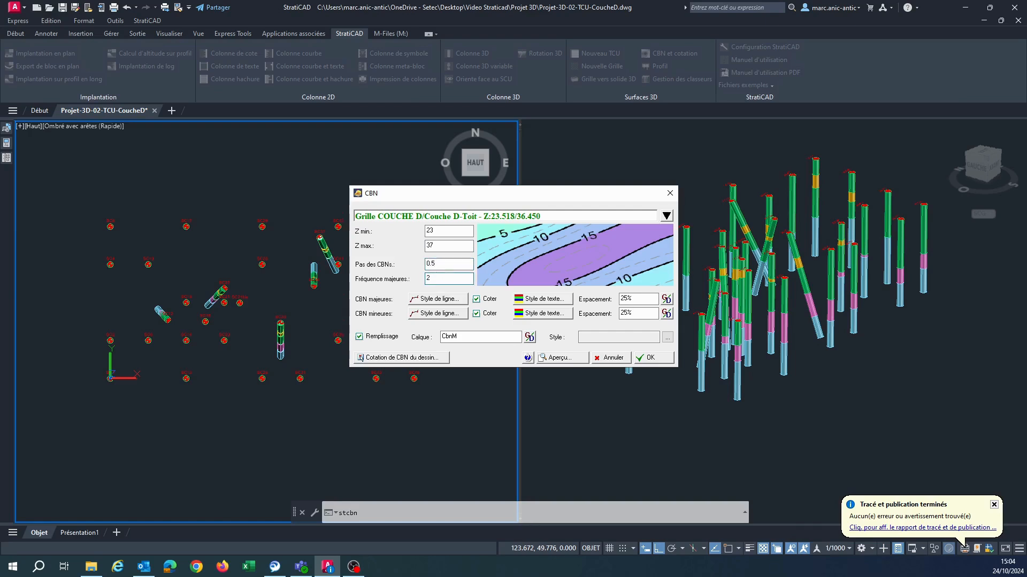
pyautogui.click(438, 231)
# Step: Turn off labelling for minor contours and assign the major contour lines to layer CBN-Majeur
pyautogui.click(476, 314)
pyautogui.click(450, 299)
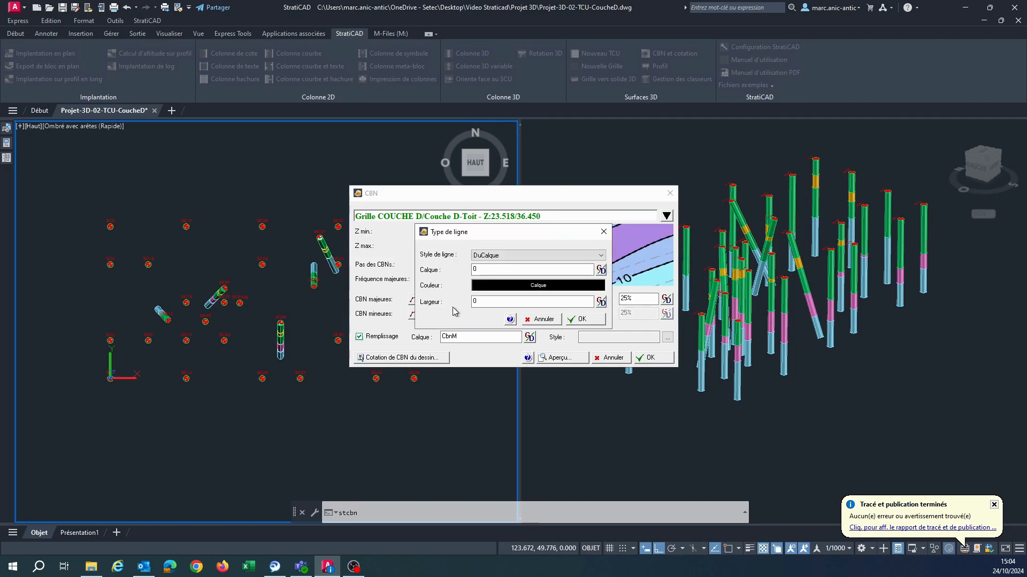
pyautogui.doubleClick(481, 270)
pyautogui.write('CBN-Majeur')
pyautogui.click(597, 321)
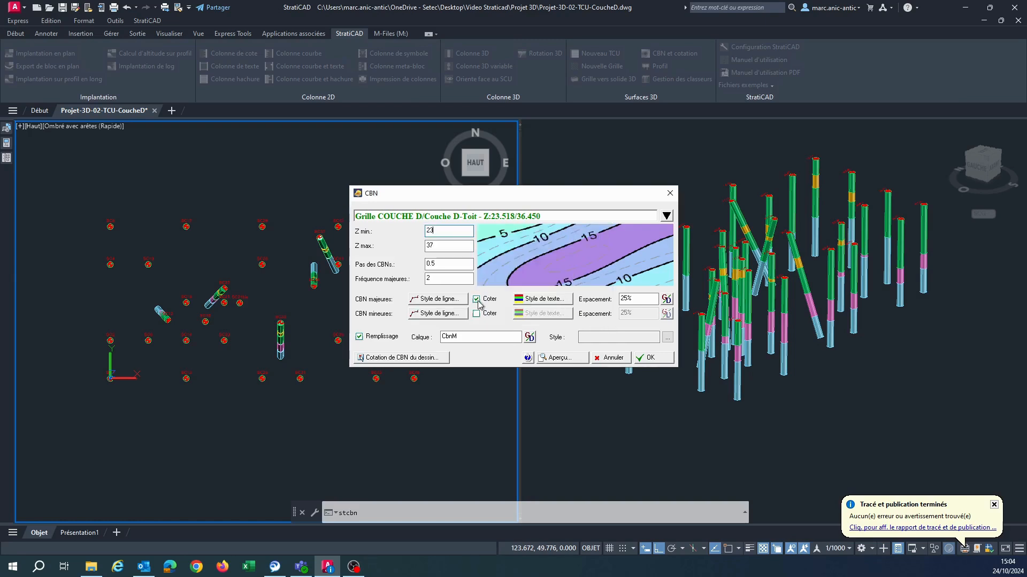
# Step: Configure the major contour labels with text style Titre, layer CBN-Majeur, height 1.25 and precision 1
pyautogui.click(531, 299)
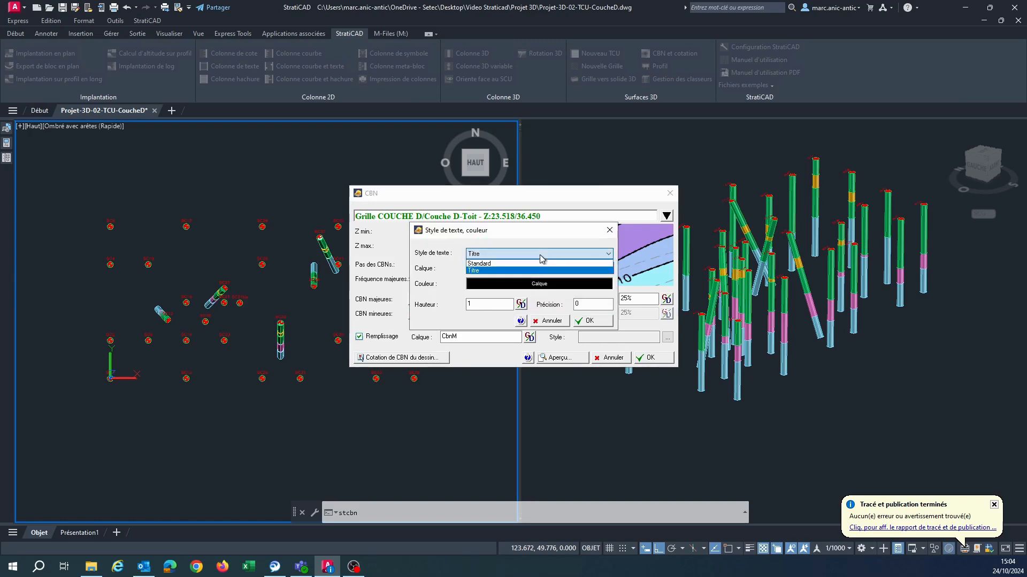
pyautogui.click(542, 255)
pyautogui.click(495, 271)
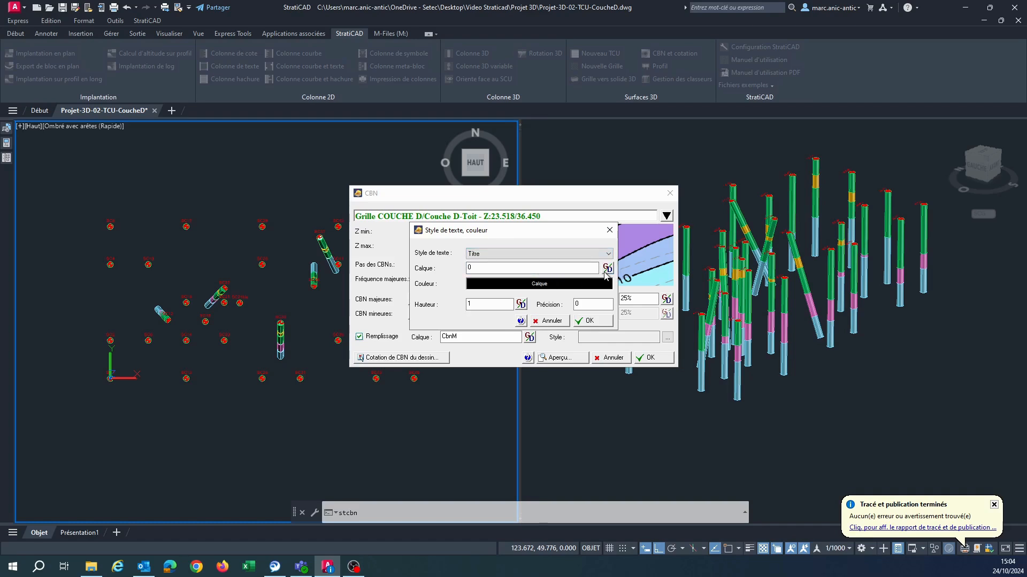
pyautogui.doubleClick(562, 270)
pyautogui.write('CBN-Majeur')
pyautogui.click(482, 308)
pyautogui.write('.0')
pyautogui.press('BackSpace')
pyautogui.write('25')
pyautogui.doubleClick(588, 305)
pyautogui.write('1')
pyautogui.click(589, 321)
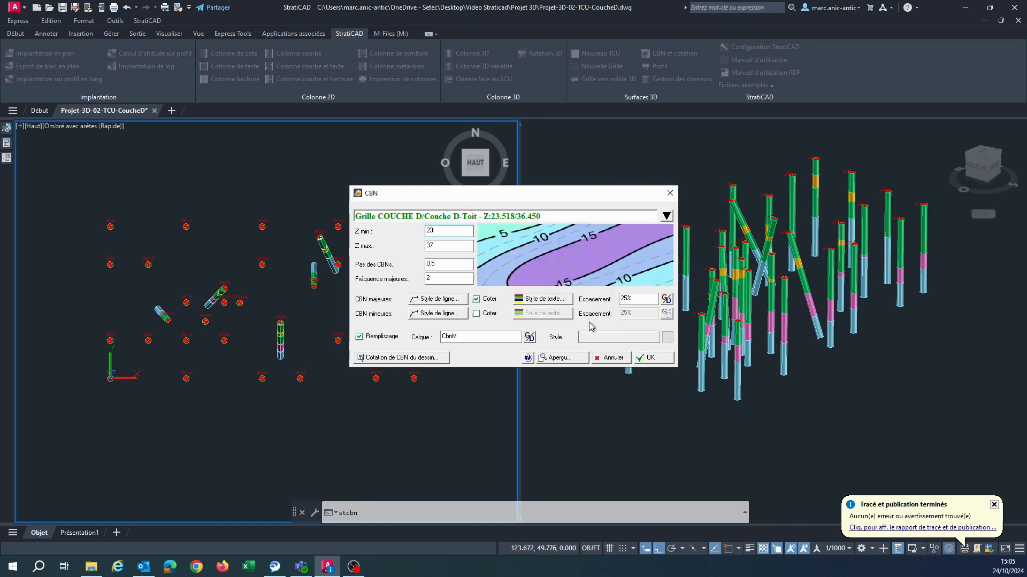
# Step: Assign the minor contour lines to layer CBN-Mineur
pyautogui.click(437, 313)
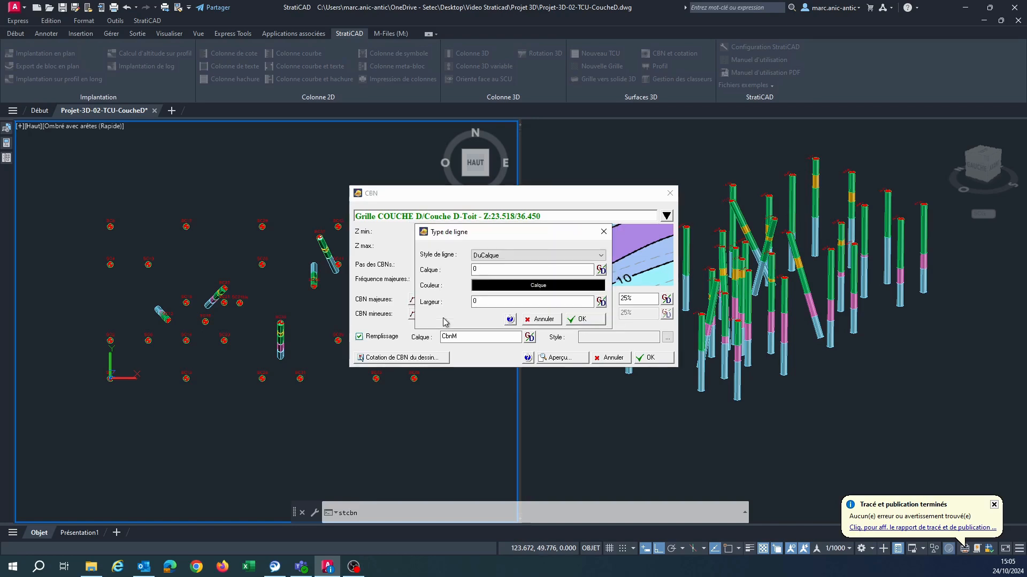
pyautogui.write('CBN-Mineur')
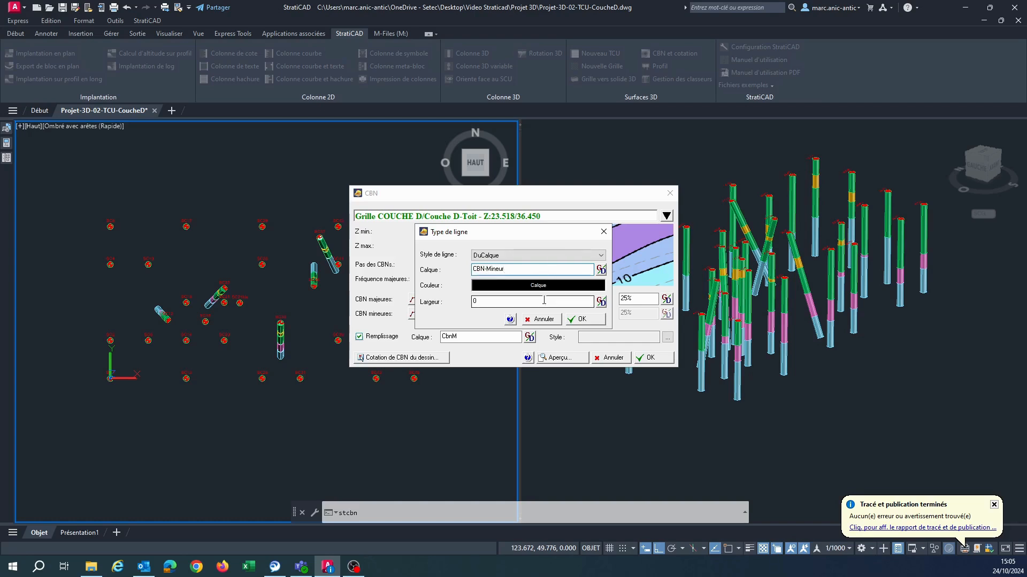
pyautogui.click(578, 321)
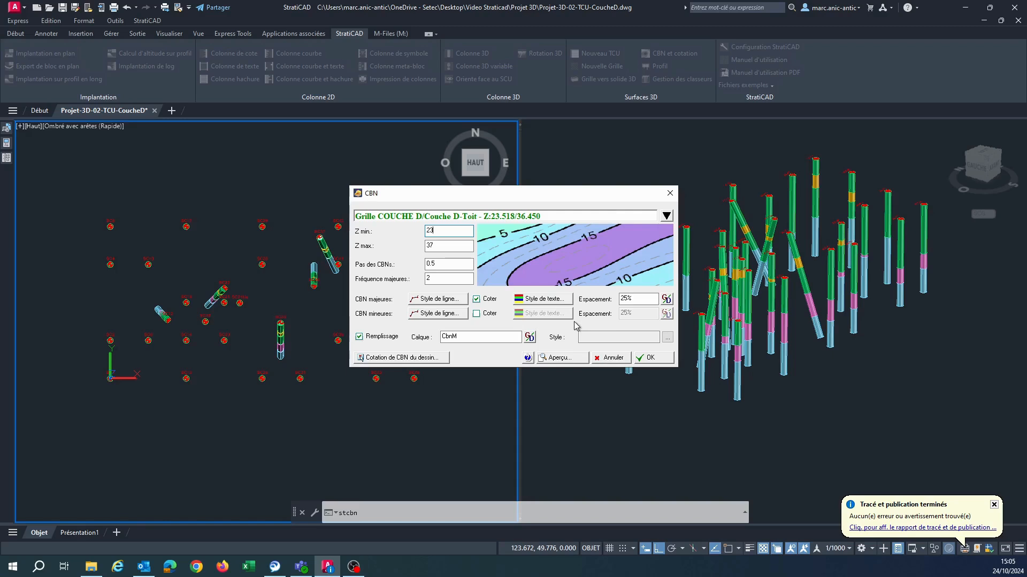
# Step: Set the major label spacing to 30, turn off the fill and generate the contours
pyautogui.doubleClick(635, 298)
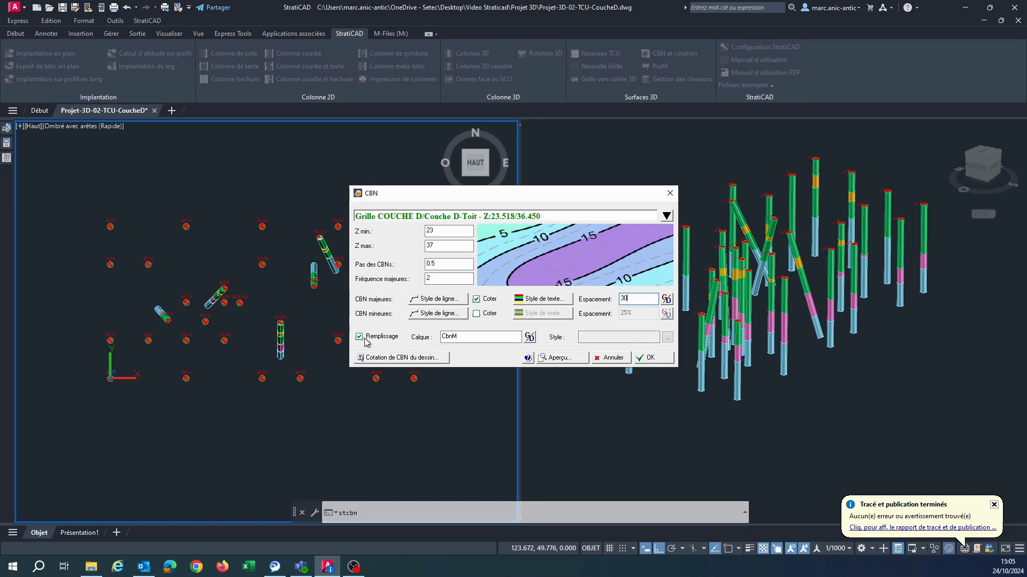
pyautogui.click(359, 337)
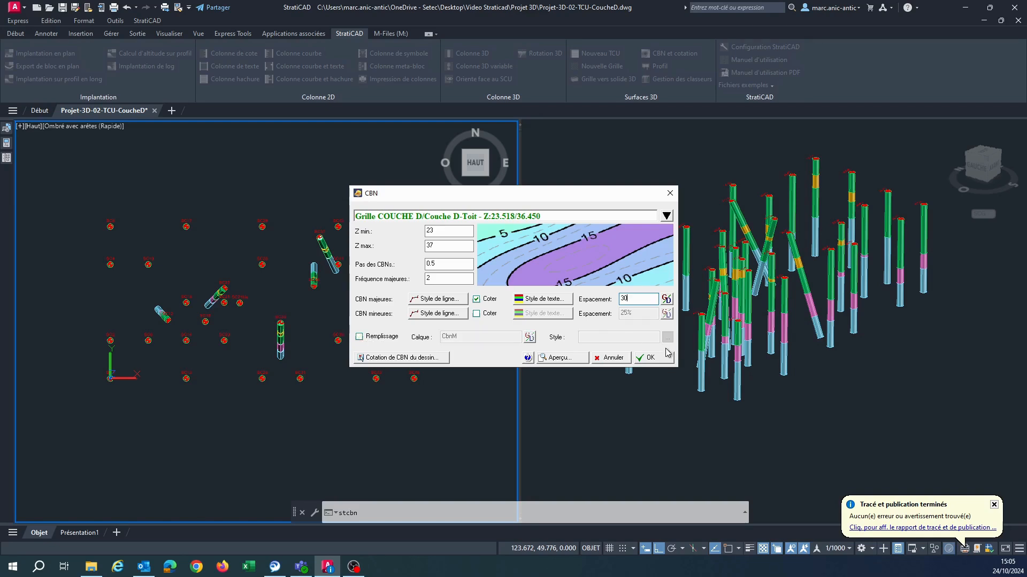
pyautogui.click(659, 358)
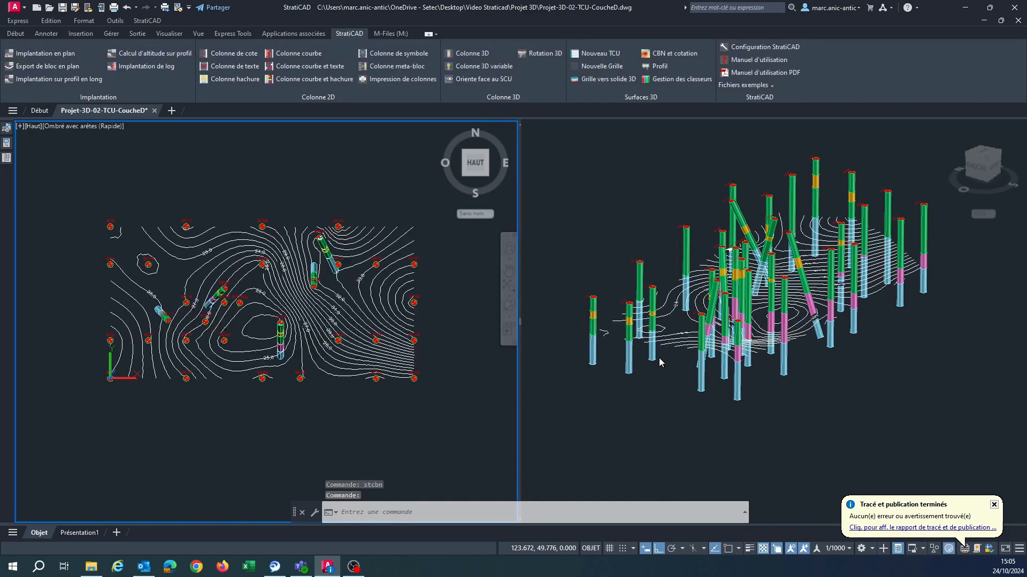
# Step: Examine the contour lines and their elevation labels around the boreholes in the plan view
pyautogui.scroll(5, 254, 301)
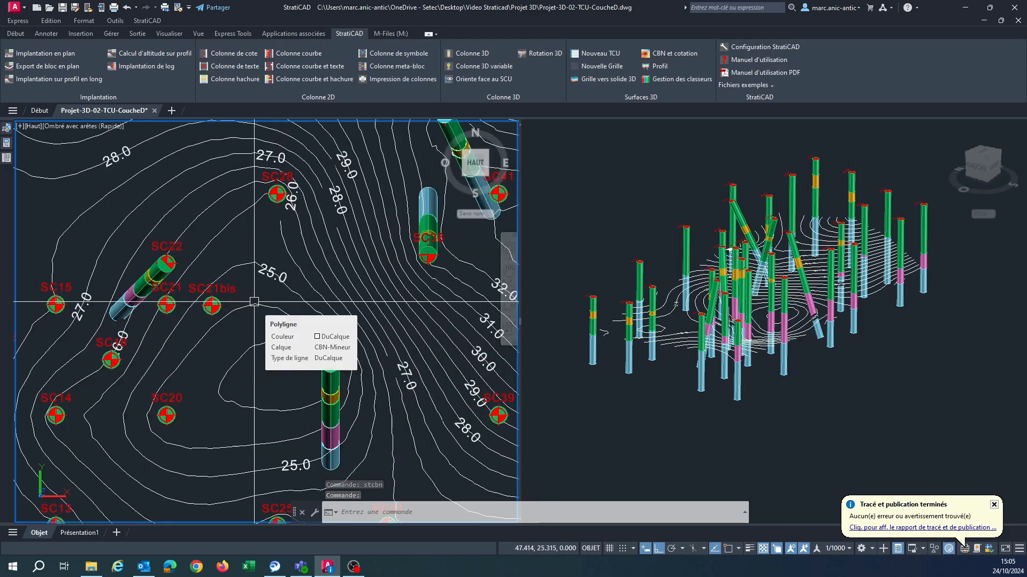
pyautogui.moveTo(149, 188); pyautogui.dragTo(243, 275, button='middle')
pyautogui.scroll(3, 243, 275)
pyautogui.scroll(-4, 243, 274)
pyautogui.scroll(-2, 243, 274)
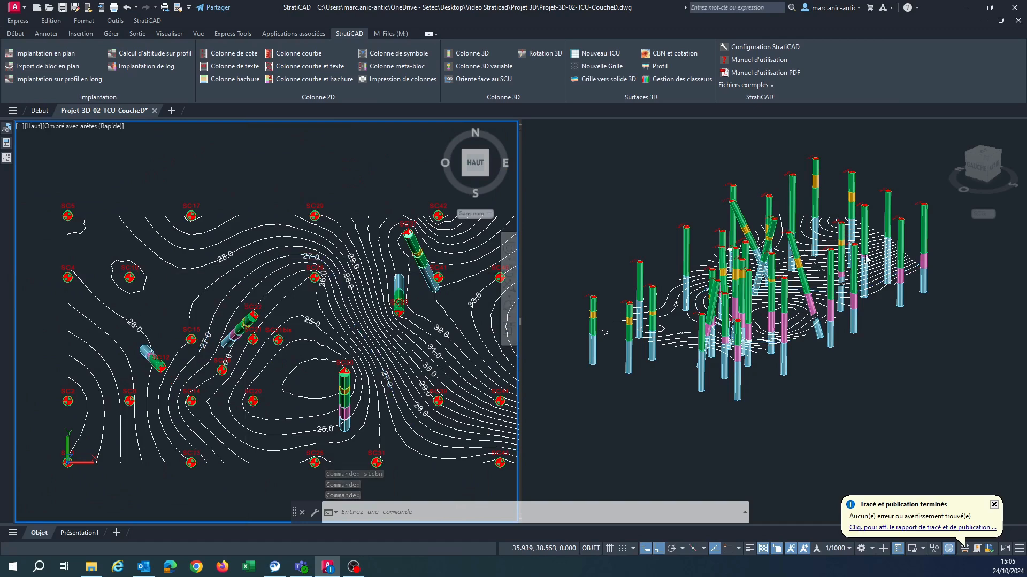
# Step: Examine the contours among the 3D borehole columns from a lower angle with Free Orbit
pyautogui.click(802, 417)
pyautogui.click(1018, 317)
pyautogui.moveTo(890, 348); pyautogui.dragTo(863, 351)
pyautogui.click(1021, 325)
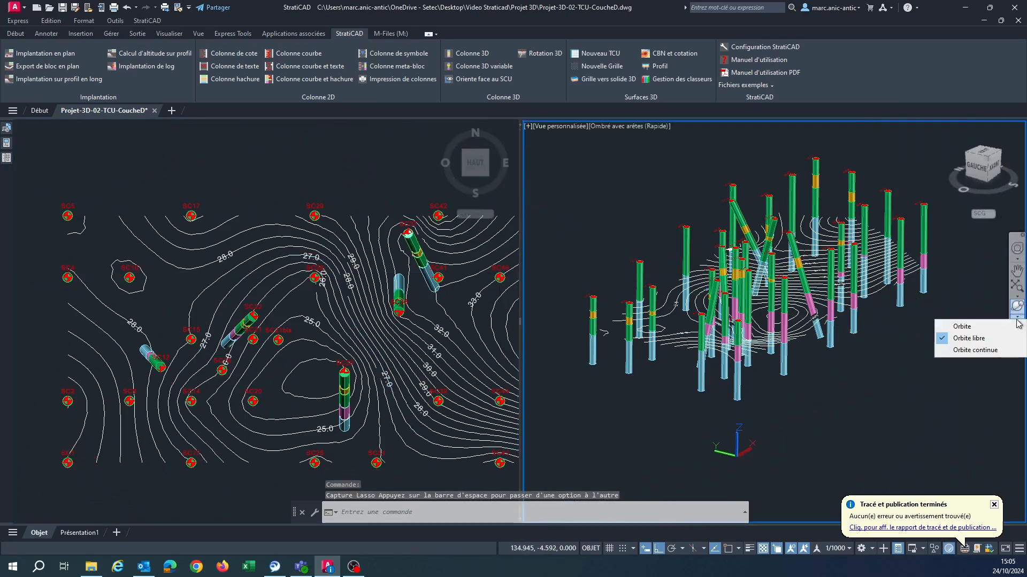
pyautogui.click(989, 340)
pyautogui.moveTo(890, 323); pyautogui.dragTo(904, 369)
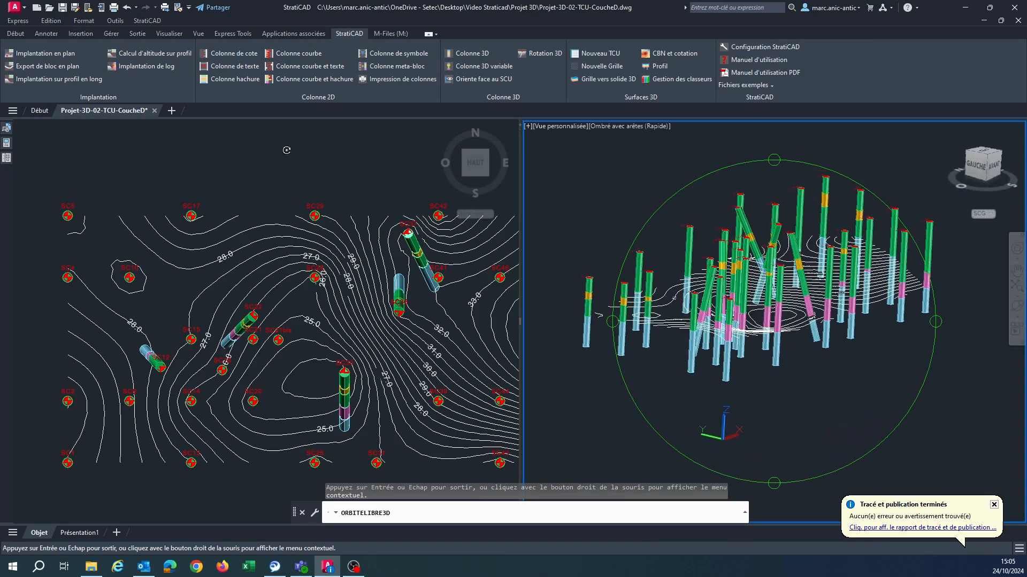
pyautogui.rightClick(308, 181)
pyautogui.click(319, 182)
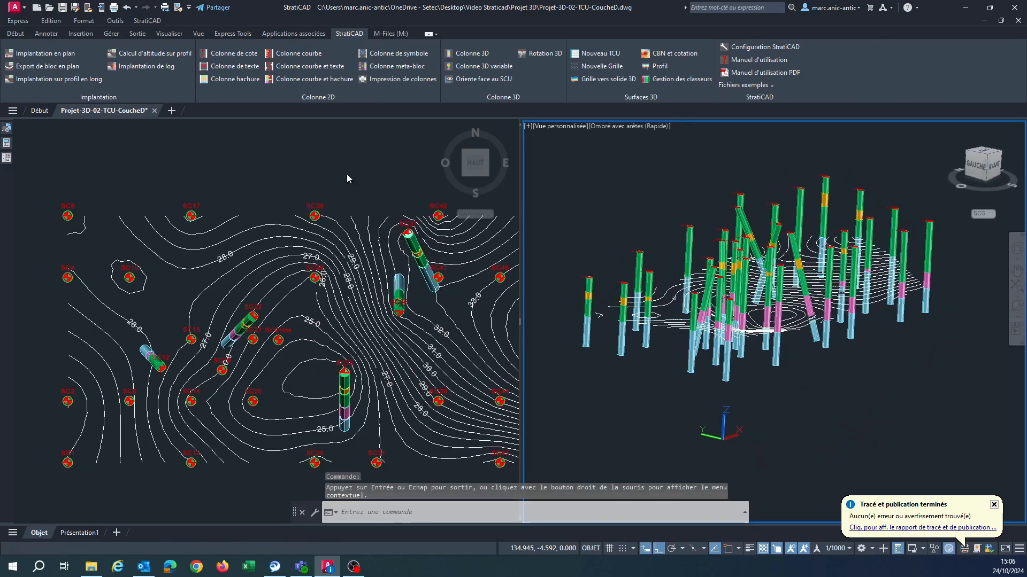
# Step: Make Couche D the current layer
pyautogui.click(362, 189)
pyautogui.scroll(-2, 254, 217)
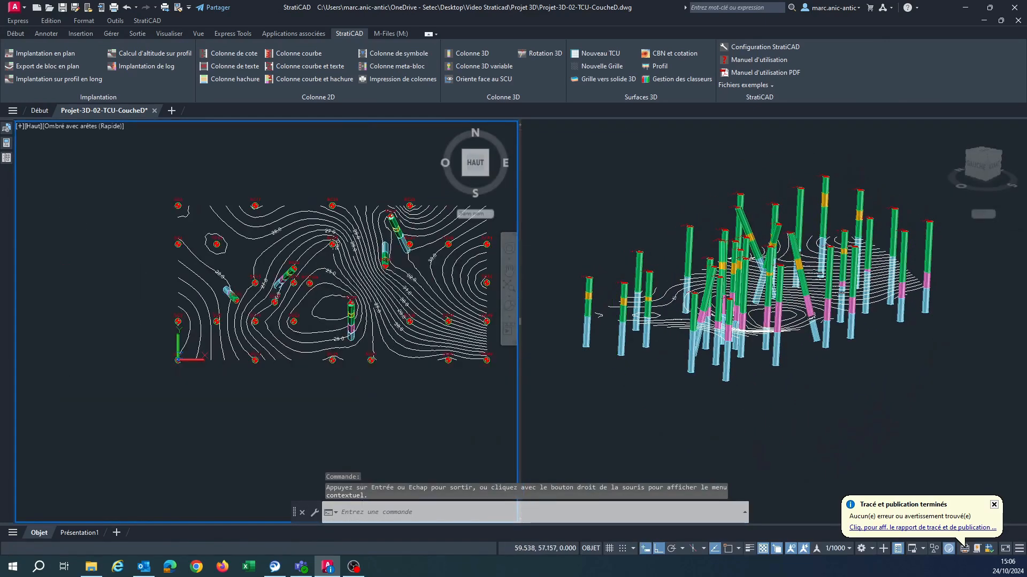
pyautogui.click(15, 34)
pyautogui.click(495, 53)
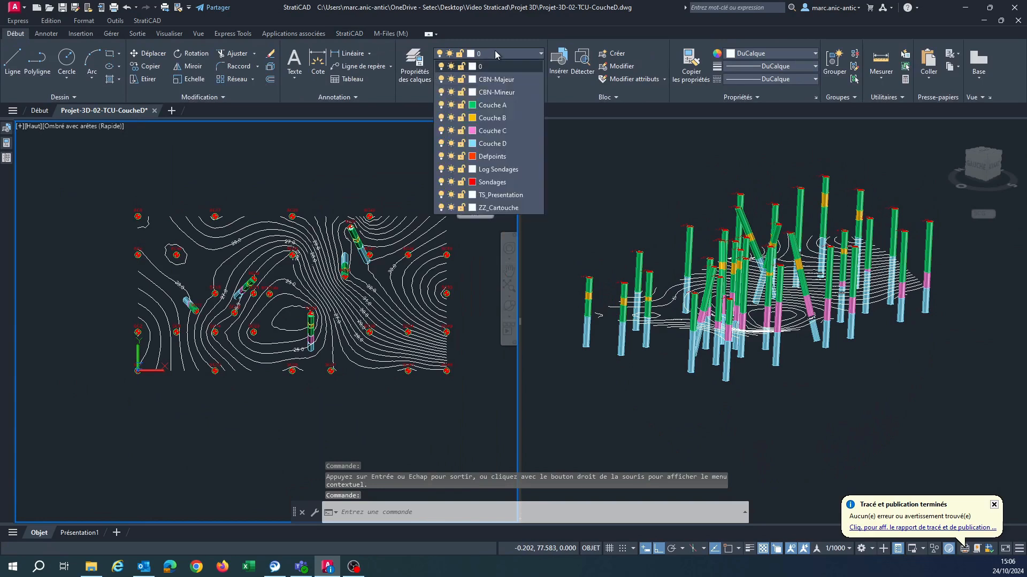
pyautogui.click(488, 143)
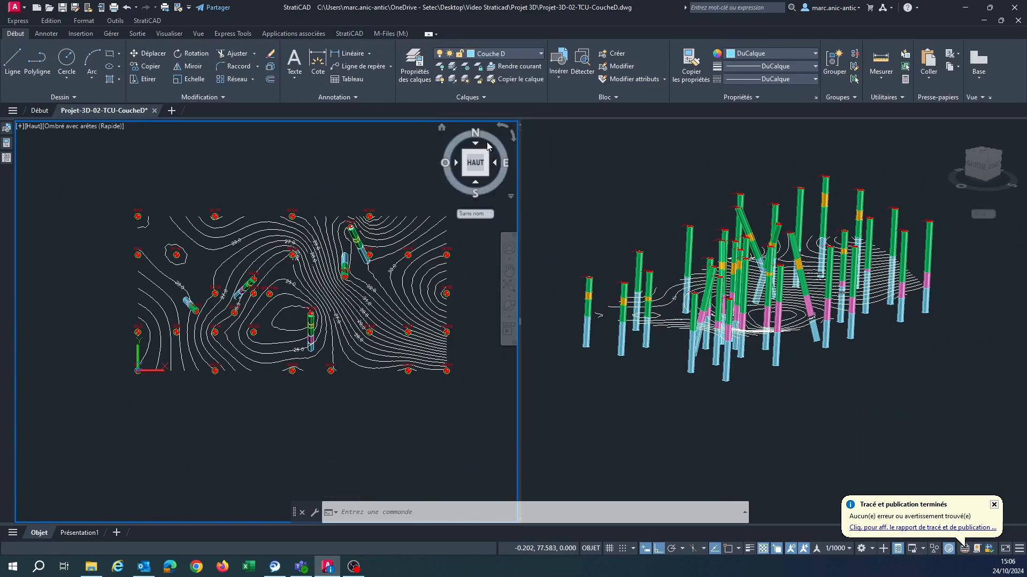
# Step: Change the colour of layer CBN-Majeur to cyan (colour 4)
pyautogui.click(488, 53)
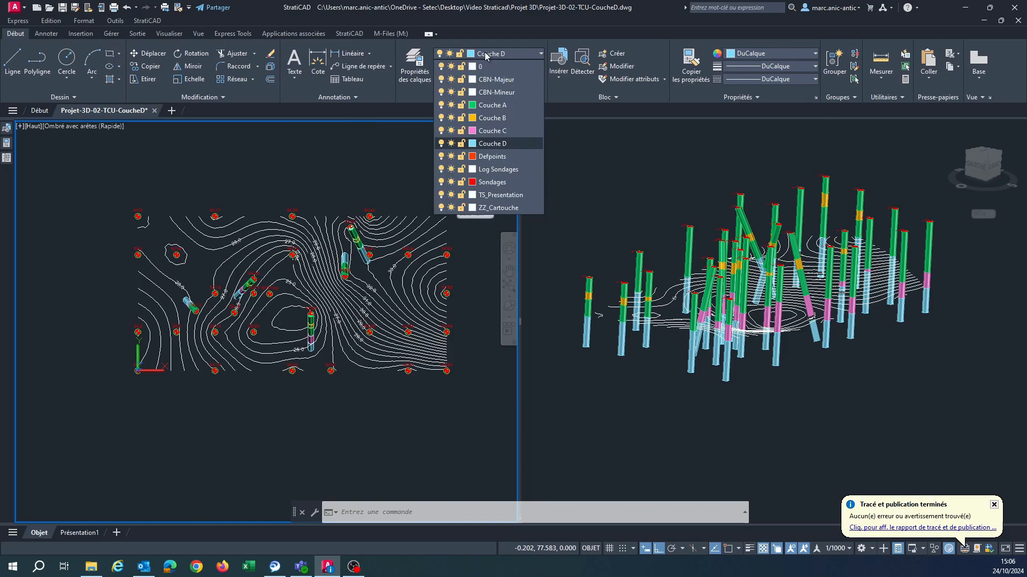
pyautogui.click(471, 80)
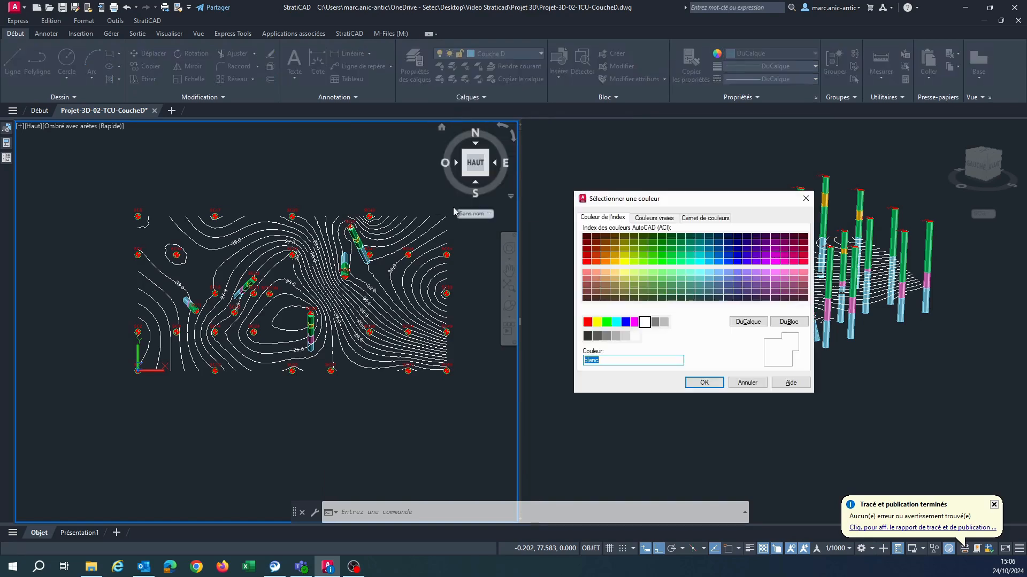
pyautogui.click(625, 322)
pyautogui.click(616, 321)
pyautogui.click(704, 383)
pyautogui.scroll(2, 294, 167)
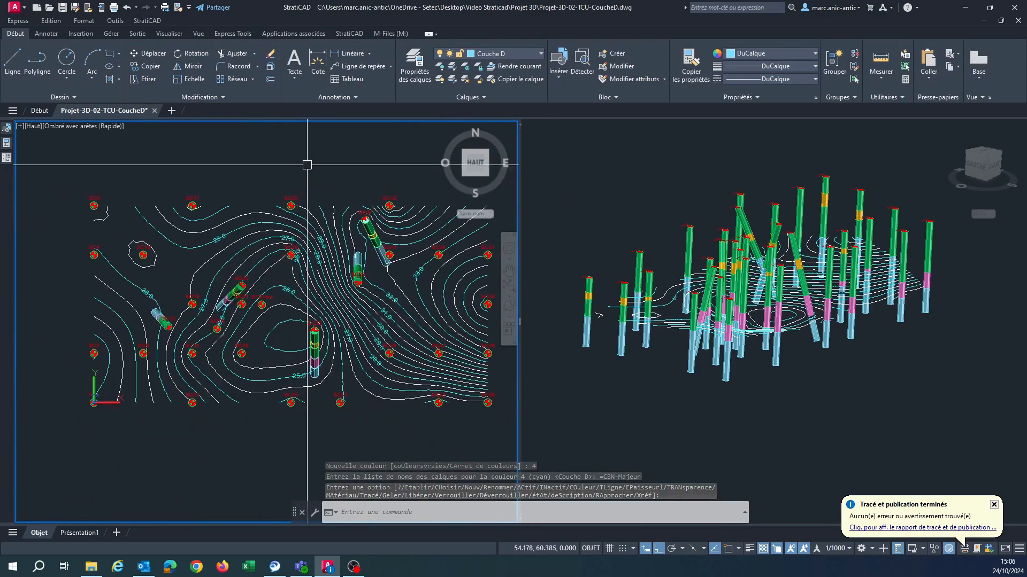
# Step: Display the Couche D-Toit grid from the COUCHE D folder in the drawing as triangles, using StratiCAD's binder management
pyautogui.click(350, 33)
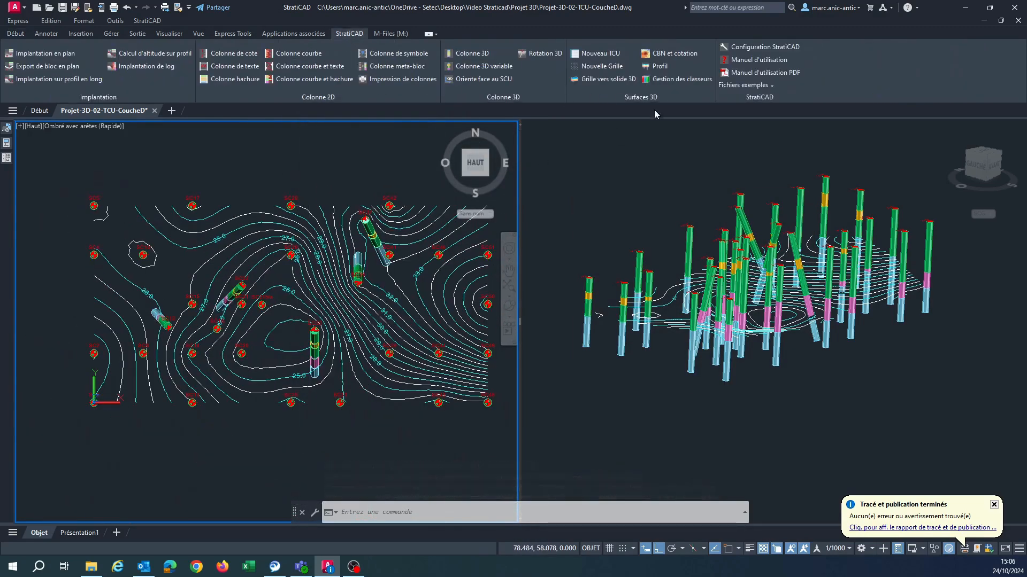
pyautogui.click(660, 80)
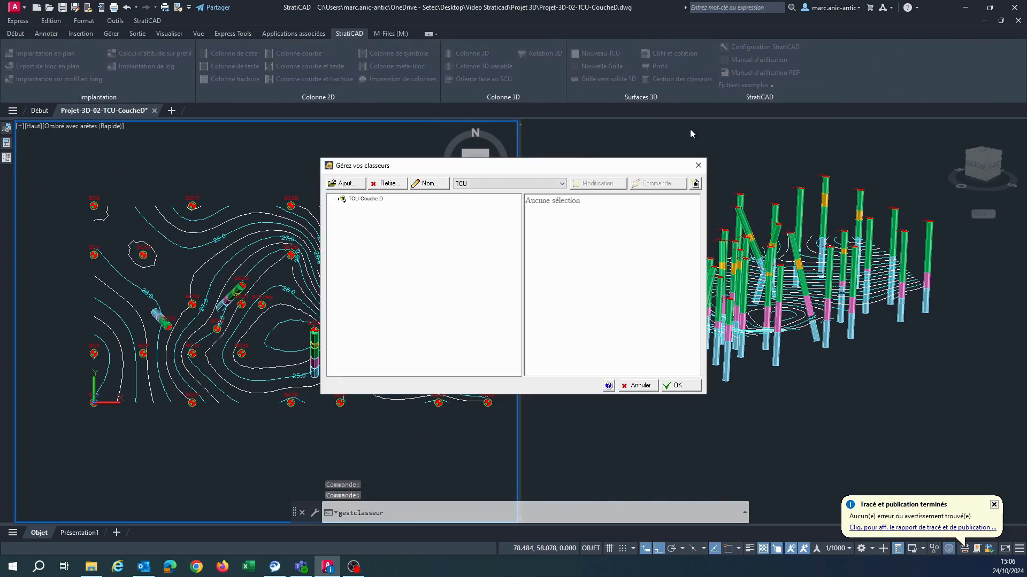
pyautogui.click(480, 185)
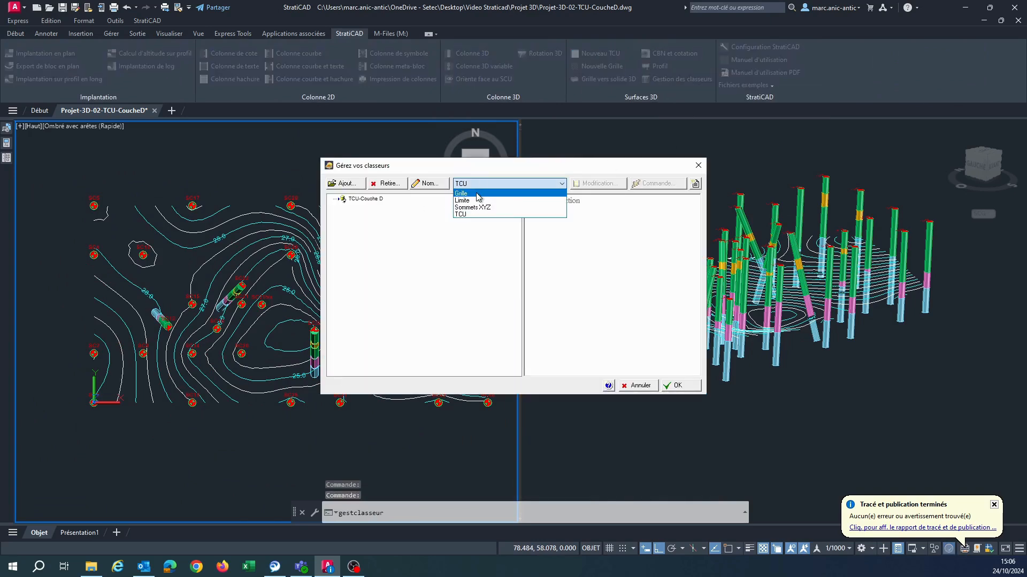
pyautogui.click(477, 194)
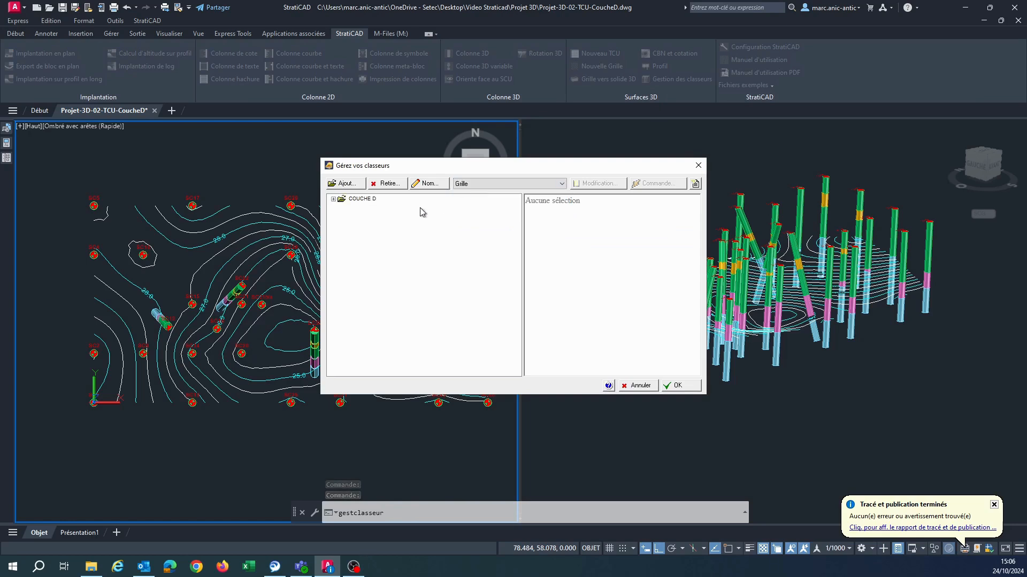
pyautogui.click(335, 199)
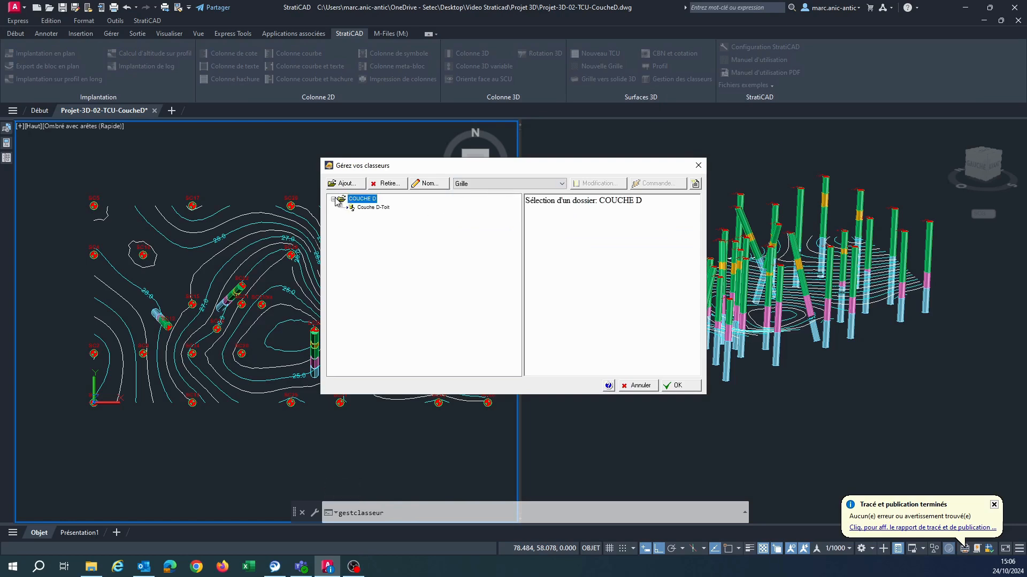
pyautogui.click(369, 208)
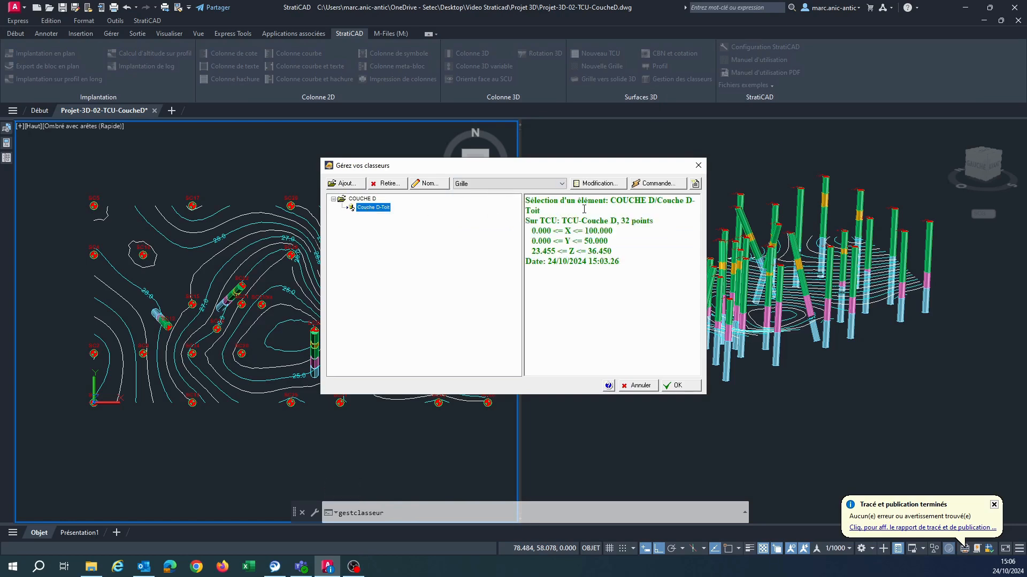
pyautogui.click(658, 184)
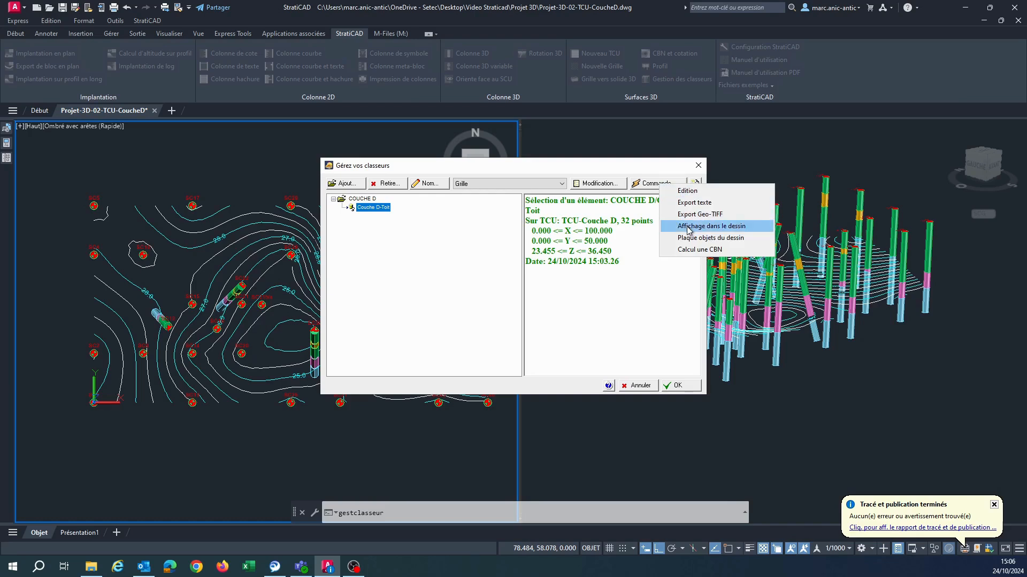
pyautogui.click(689, 227)
pyautogui.click(413, 230)
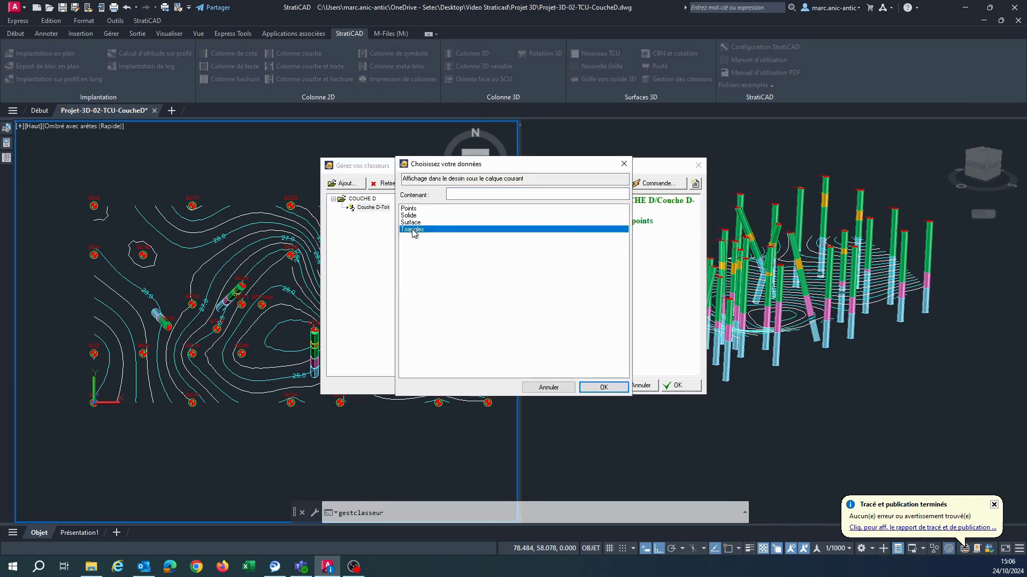
pyautogui.click(602, 387)
pyautogui.click(678, 386)
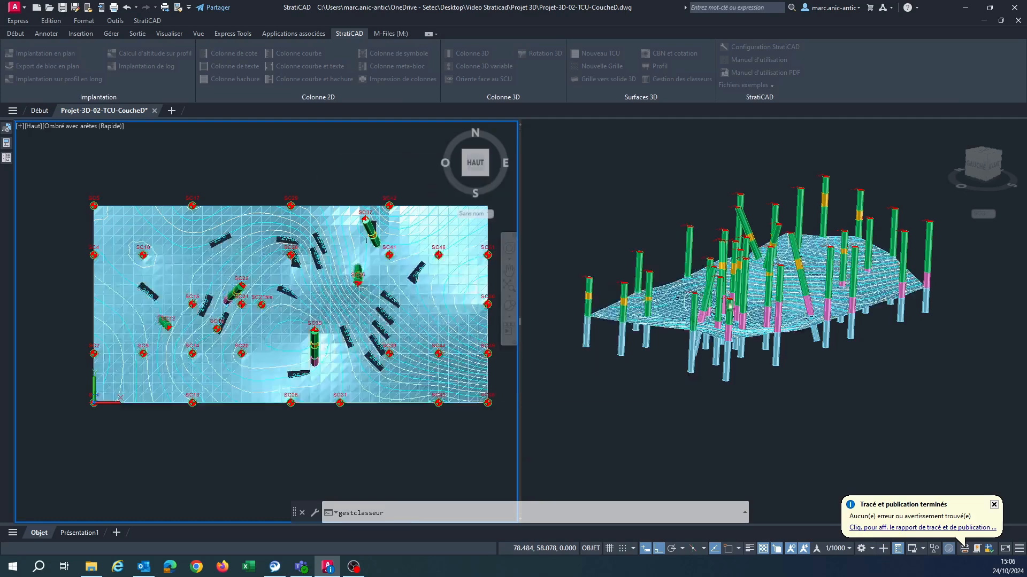
# Step: Examine the triangulated top of layer D among the 3D borehole columns from the front and above with Free Orbit
pyautogui.click(725, 219)
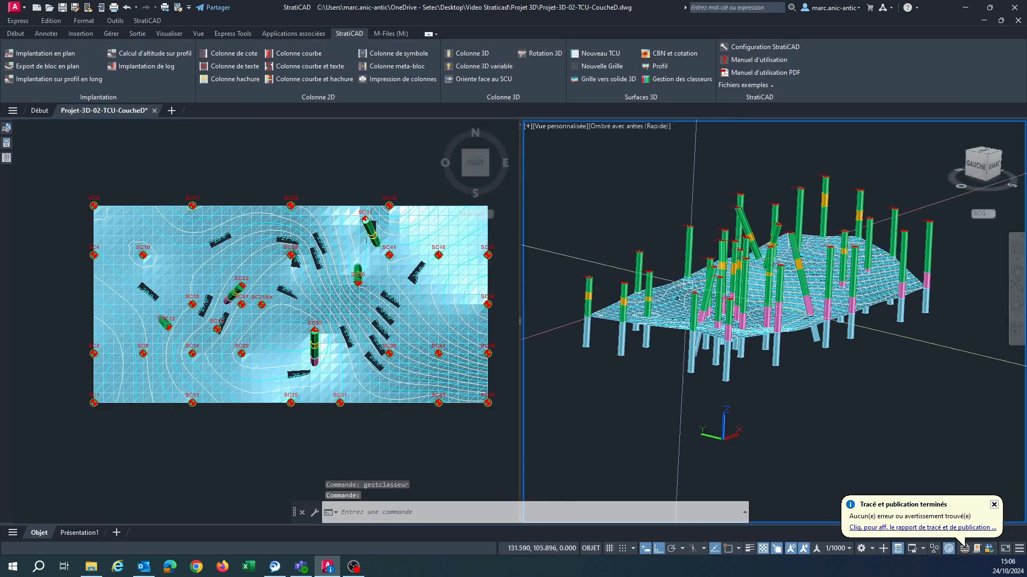
pyautogui.scroll(7, 751, 270)
pyautogui.scroll(-6, 770, 262)
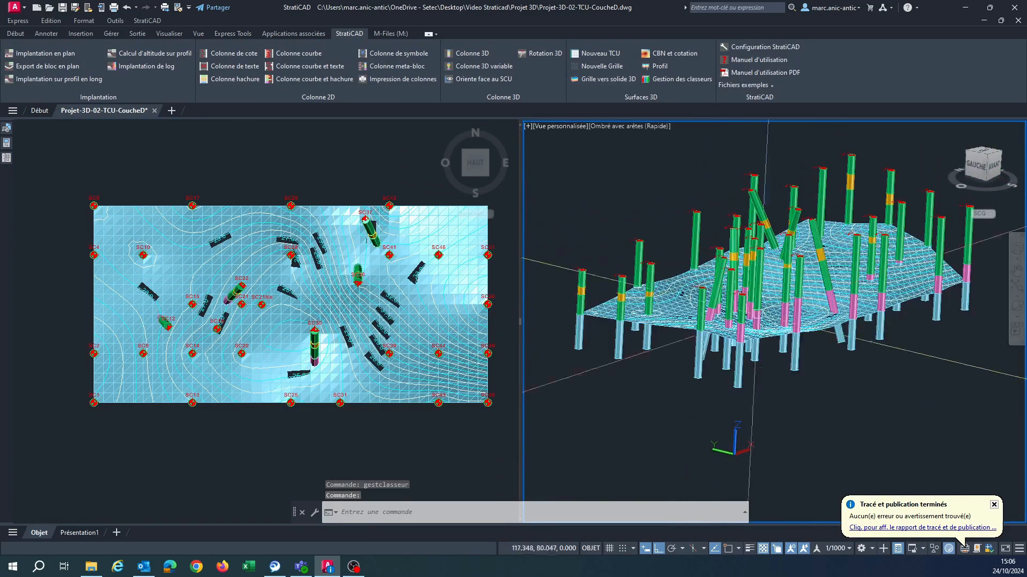
pyautogui.click(1022, 319)
pyautogui.click(978, 339)
pyautogui.moveTo(832, 353); pyautogui.dragTo(773, 223)
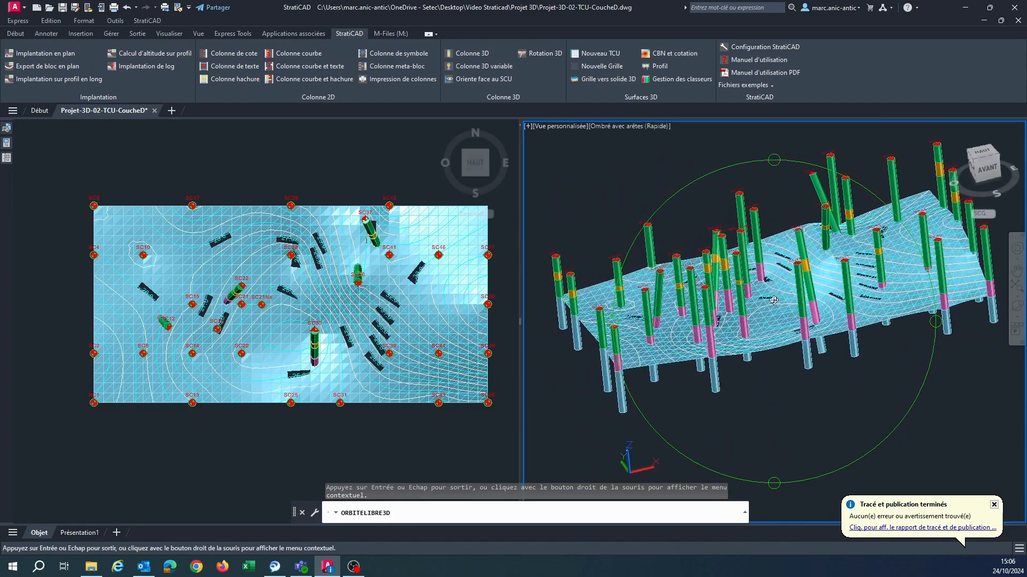
pyautogui.rightClick(782, 205)
pyautogui.click(800, 211)
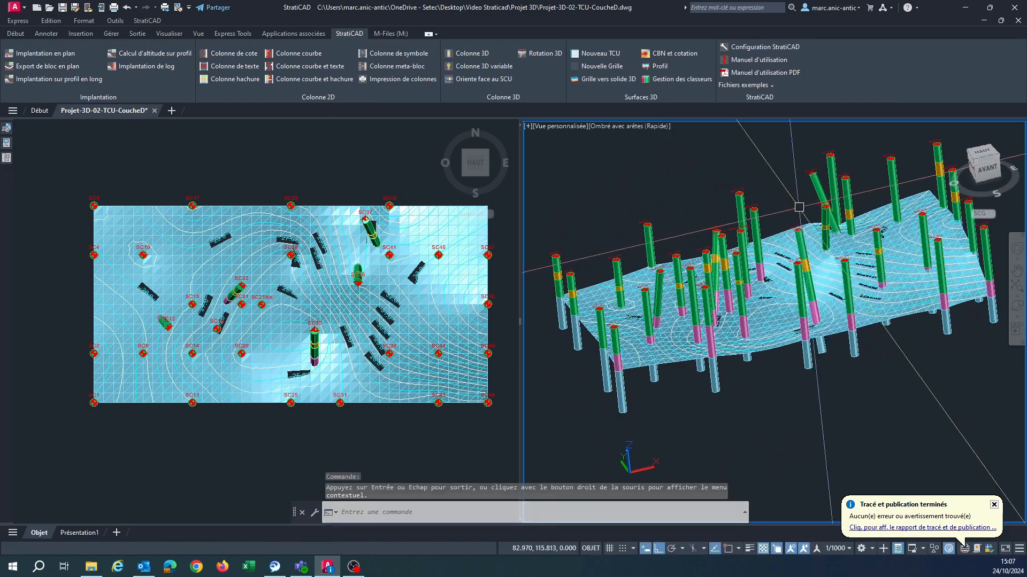